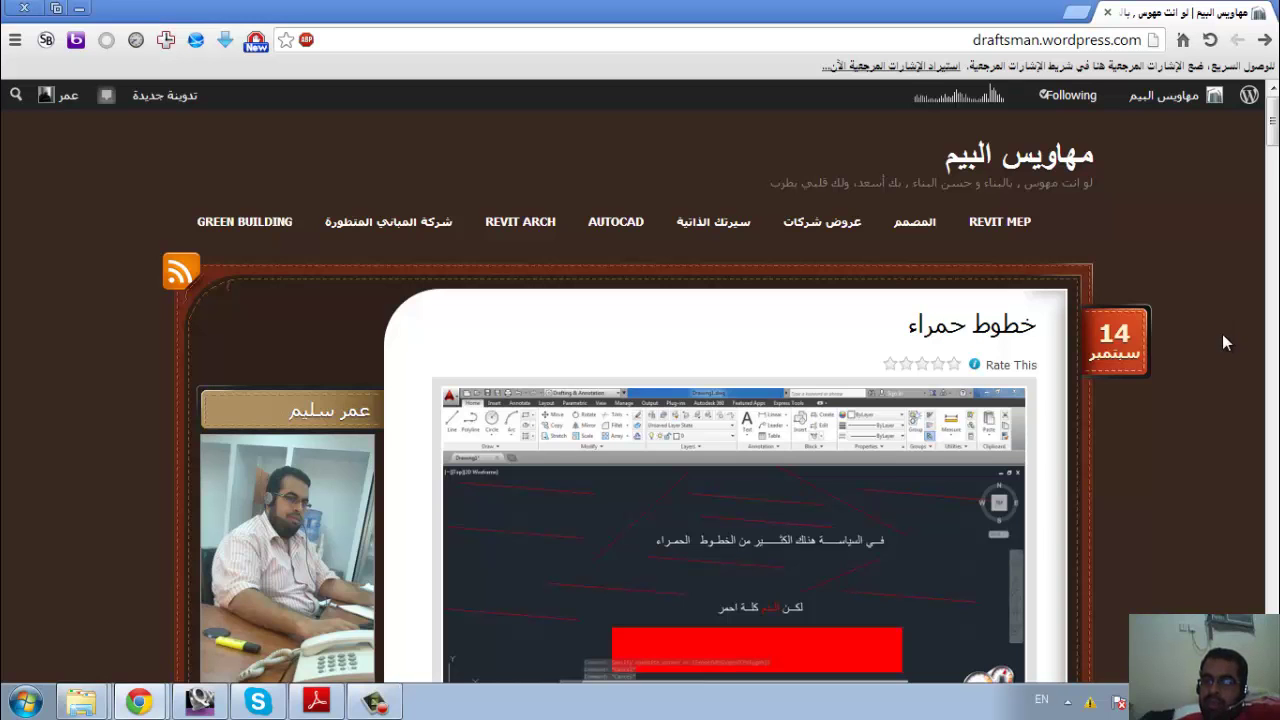
# Step: Scroll through the current page and dismiss the colour scheme notification
pyautogui.scroll(-4, 1222, 334)
pyautogui.scroll(-3, 1217, 307)
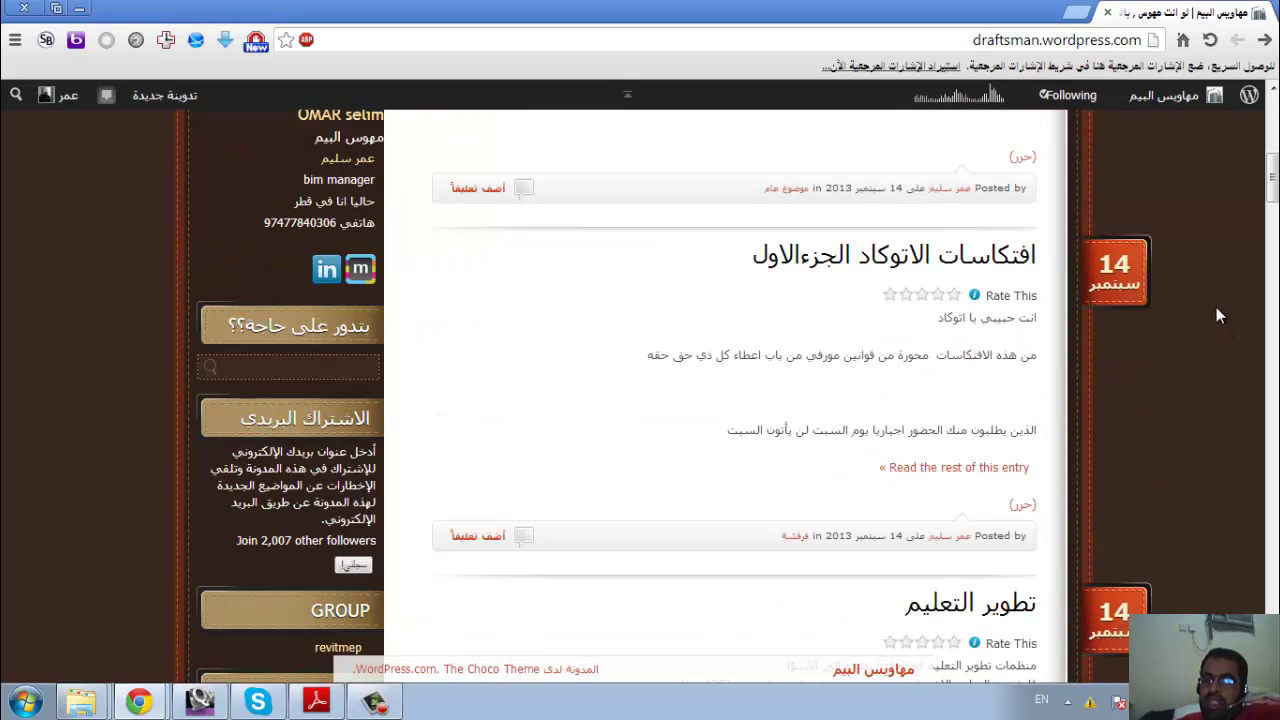
pyautogui.scroll(-4, 1215, 308)
pyautogui.scroll(5, 1214, 308)
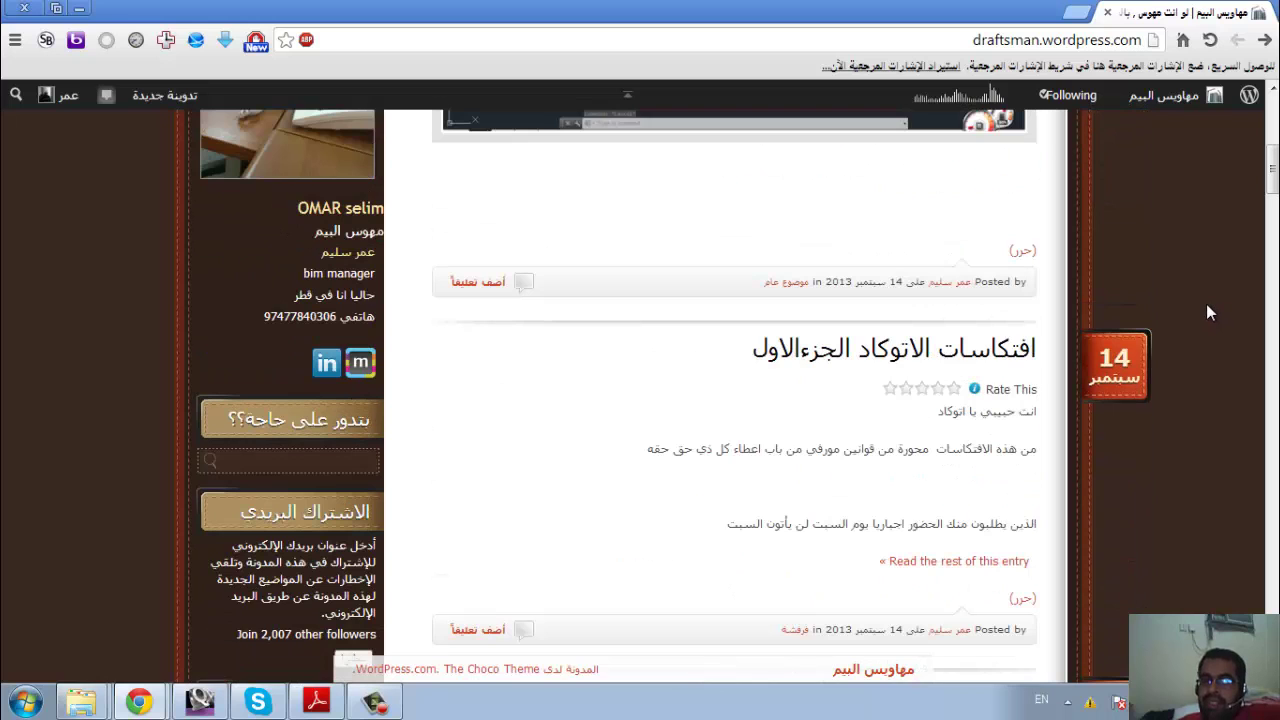
pyautogui.scroll(-4, 1207, 312)
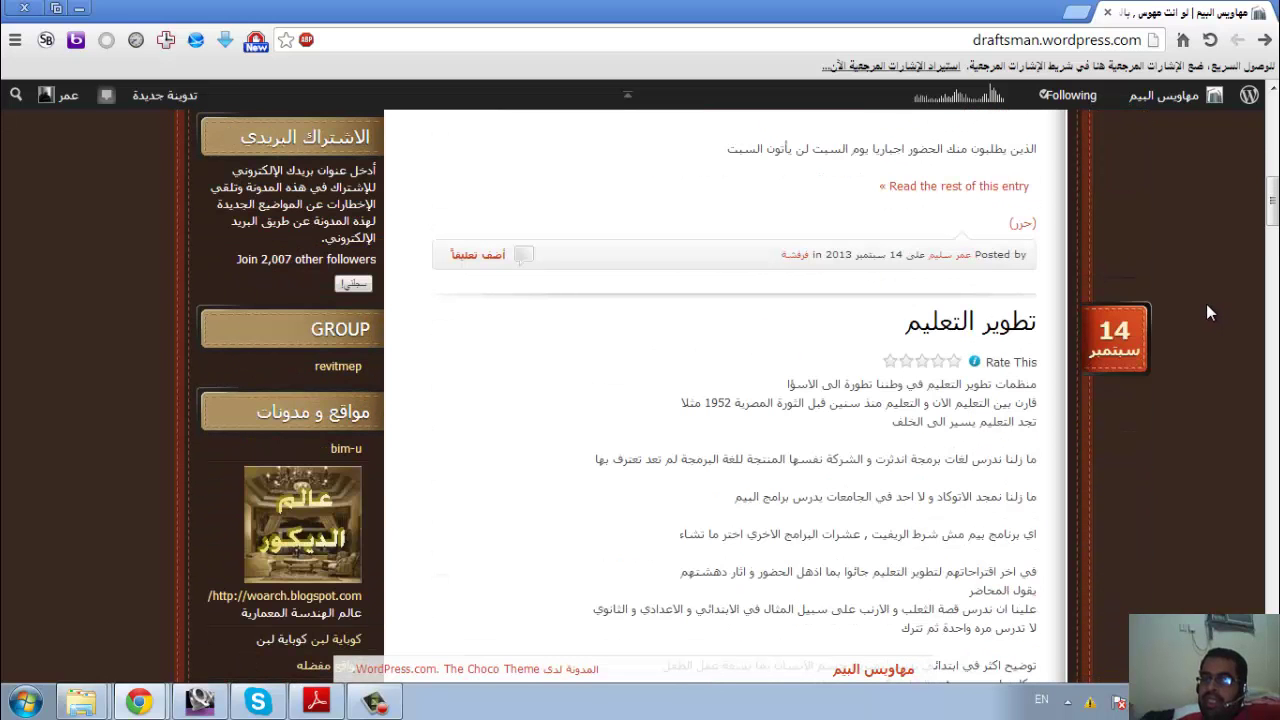
pyautogui.scroll(1, 1207, 312)
pyautogui.scroll(-3, 1206, 312)
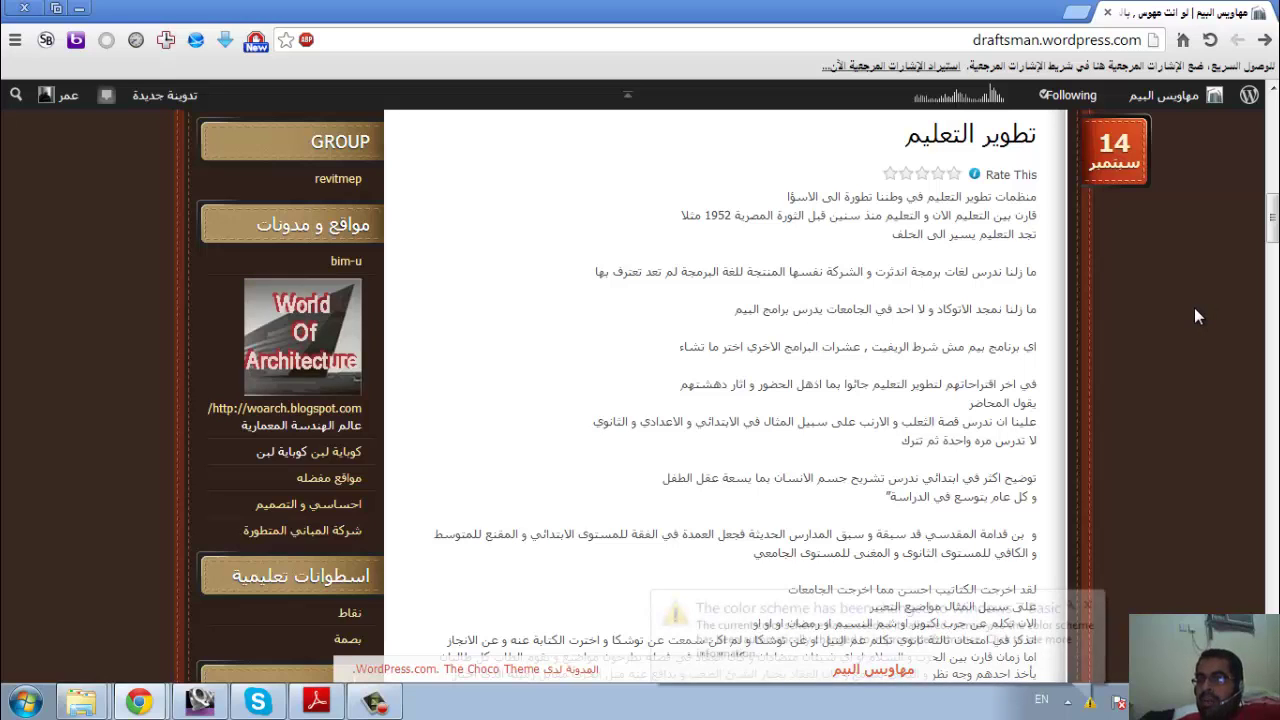
pyautogui.click(1086, 605)
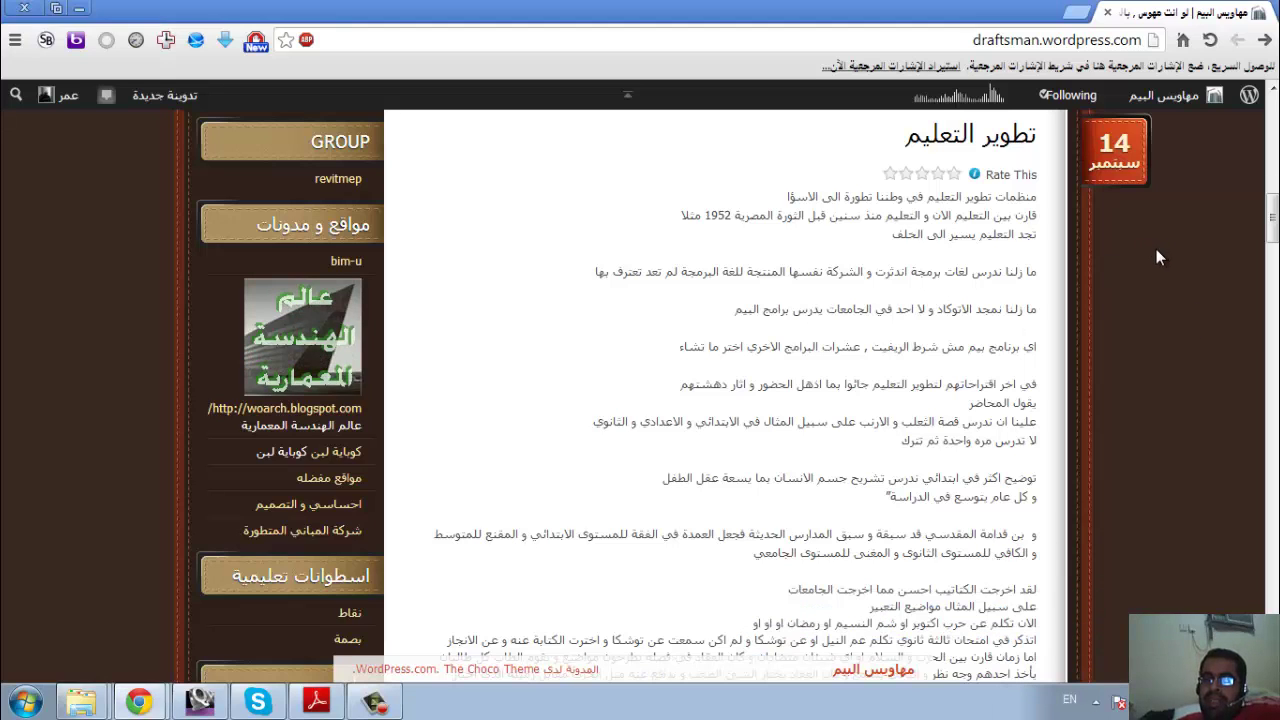
pyautogui.scroll(-3, 1138, 269)
pyautogui.scroll(5, 1137, 269)
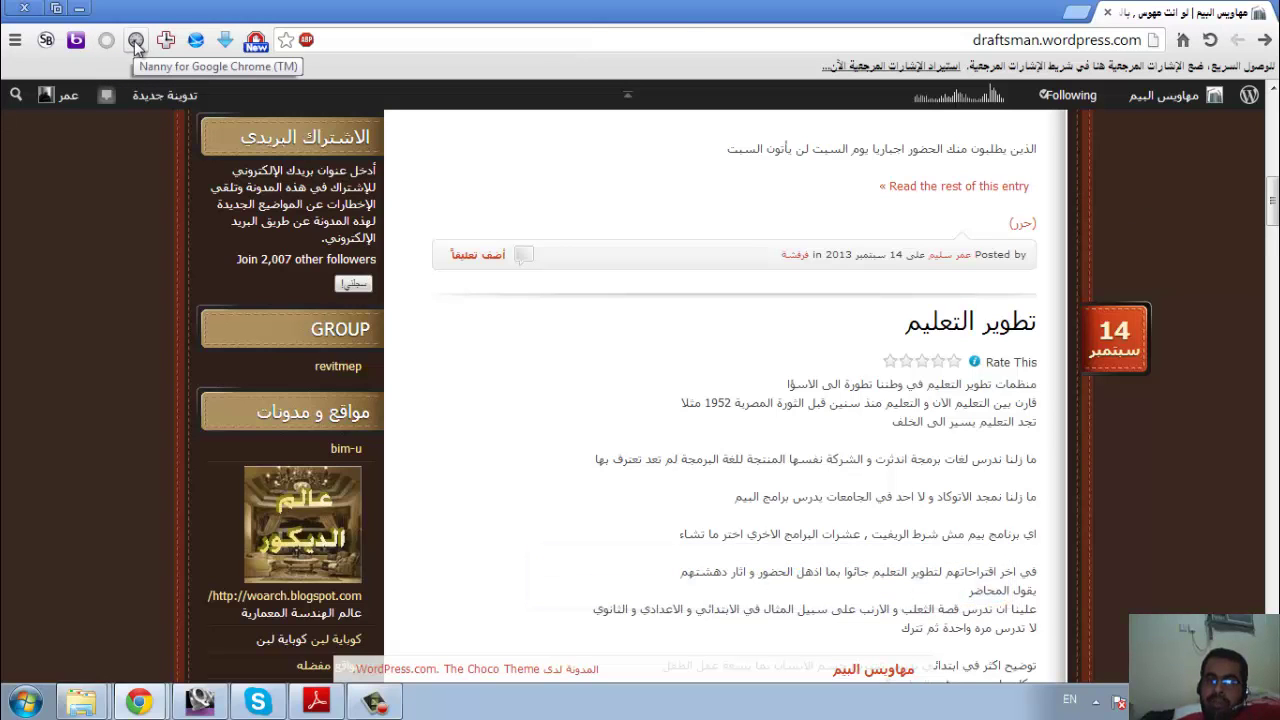
# Step: Try to visit facebook.com in a new tab, reaching Chrome Nanny's blocked page
pyautogui.click(1075, 14)
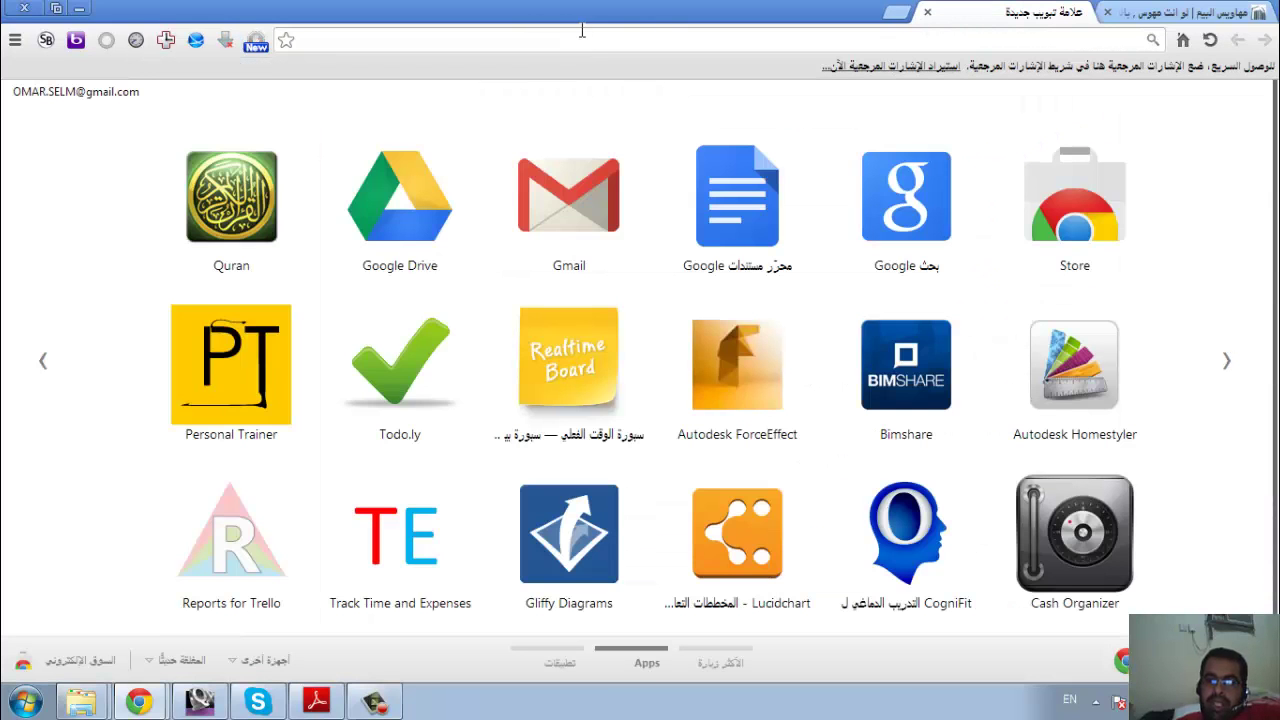
pyautogui.write('FAcebook.com')
pyautogui.press('Return')
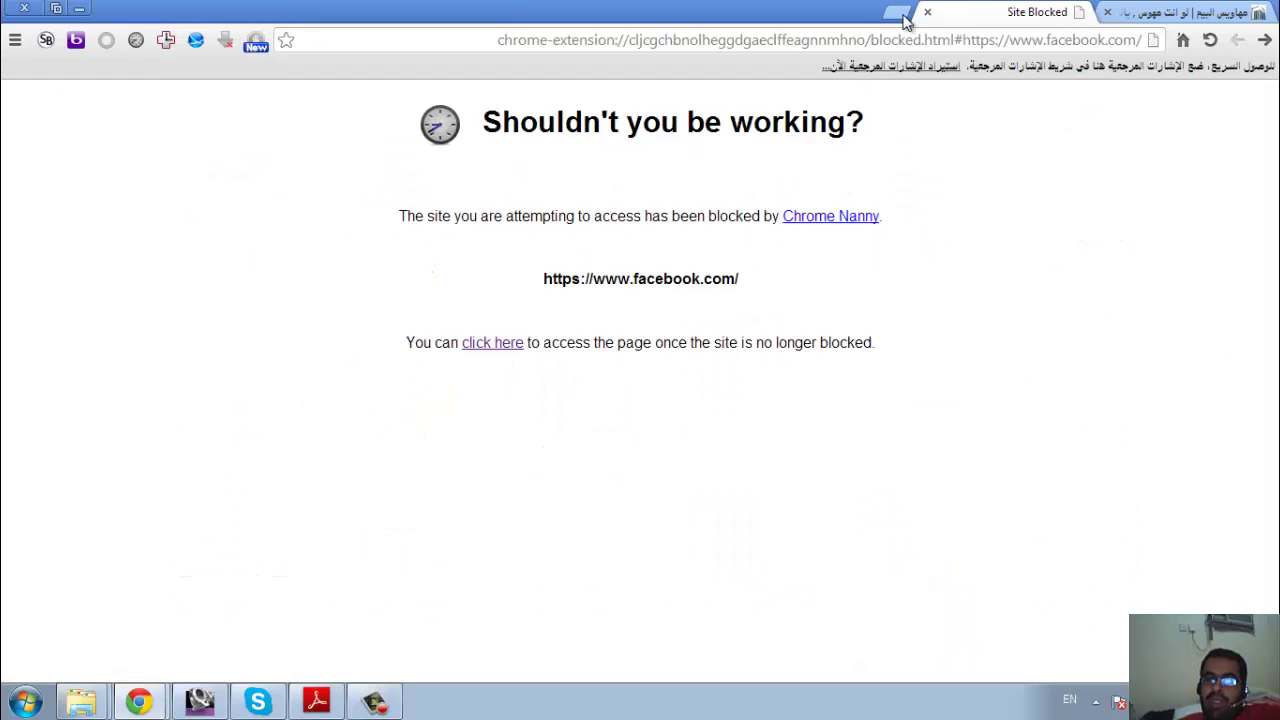
# Step: Open Chrome Nanny's Options page from the Nanny toolbar icon's menu
pyautogui.rightClick(141, 43)
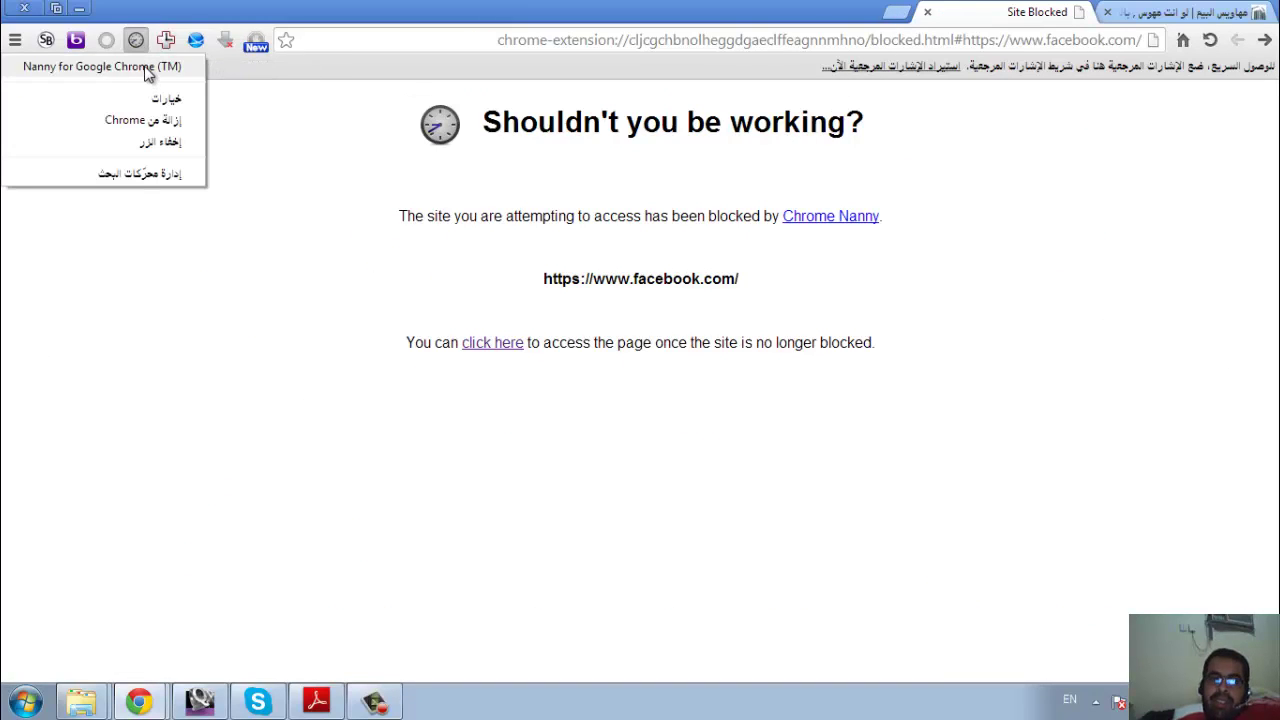
pyautogui.click(145, 67)
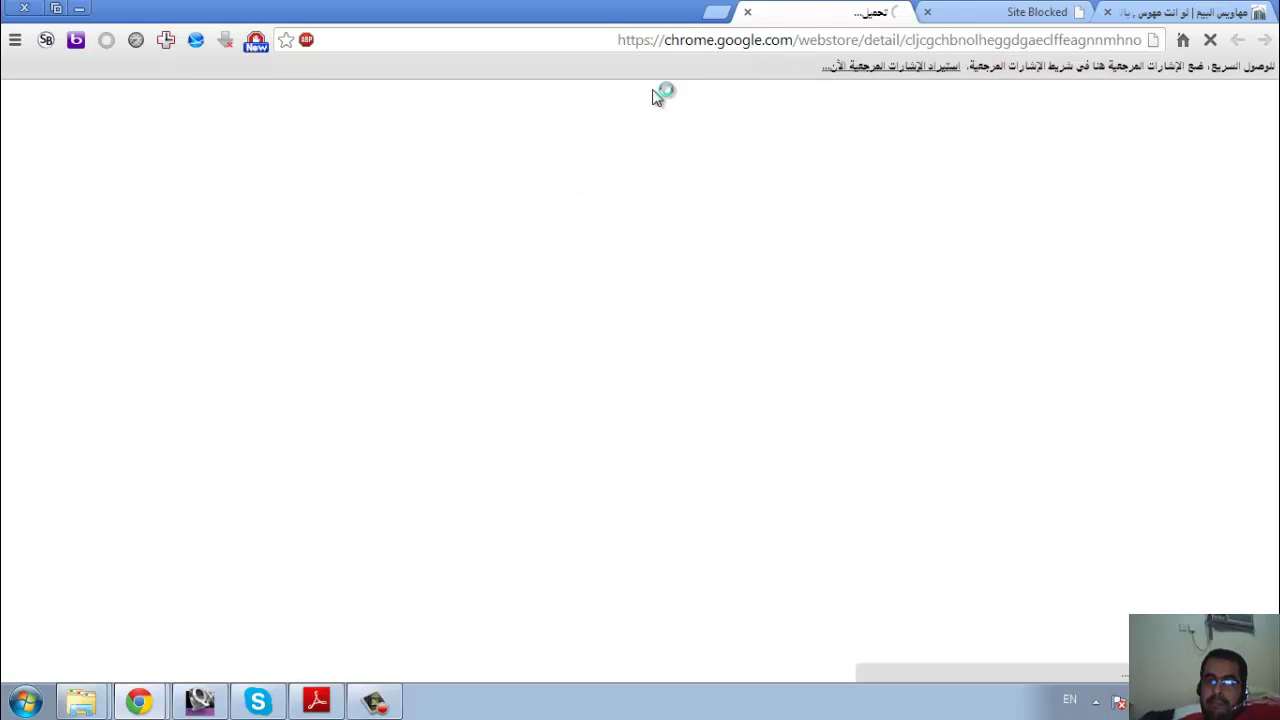
pyautogui.rightClick(139, 46)
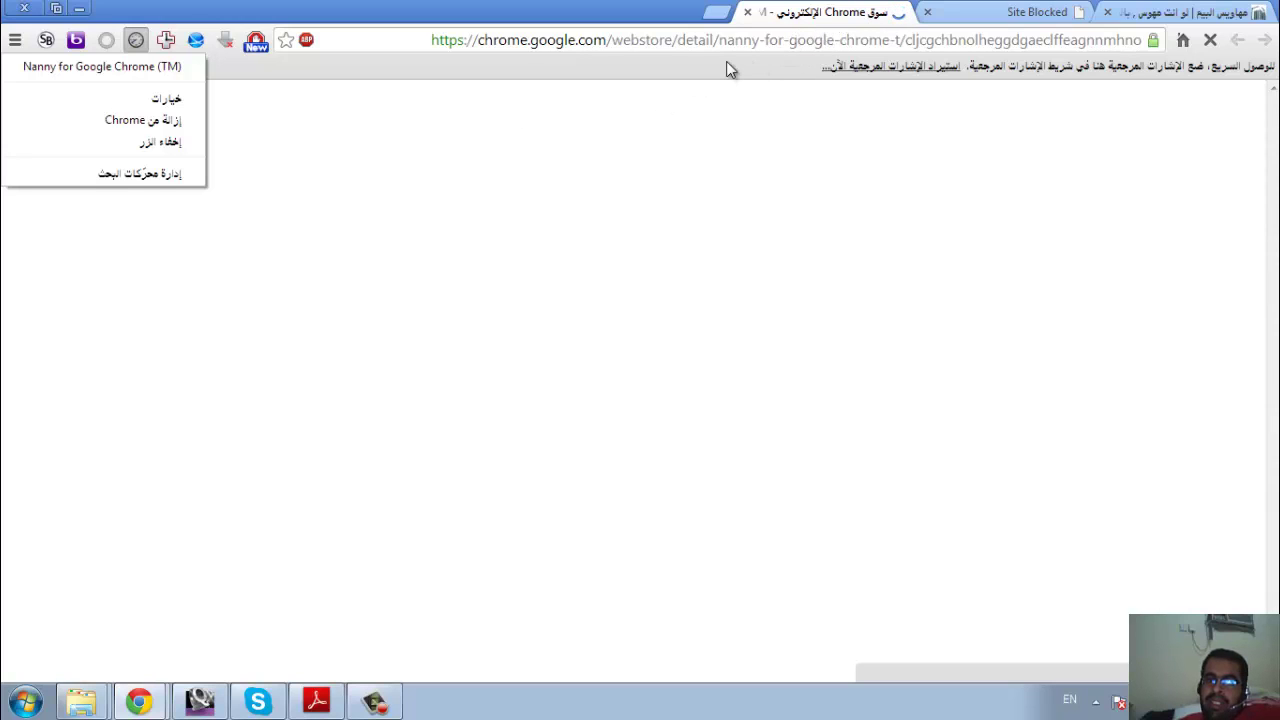
pyautogui.click(167, 100)
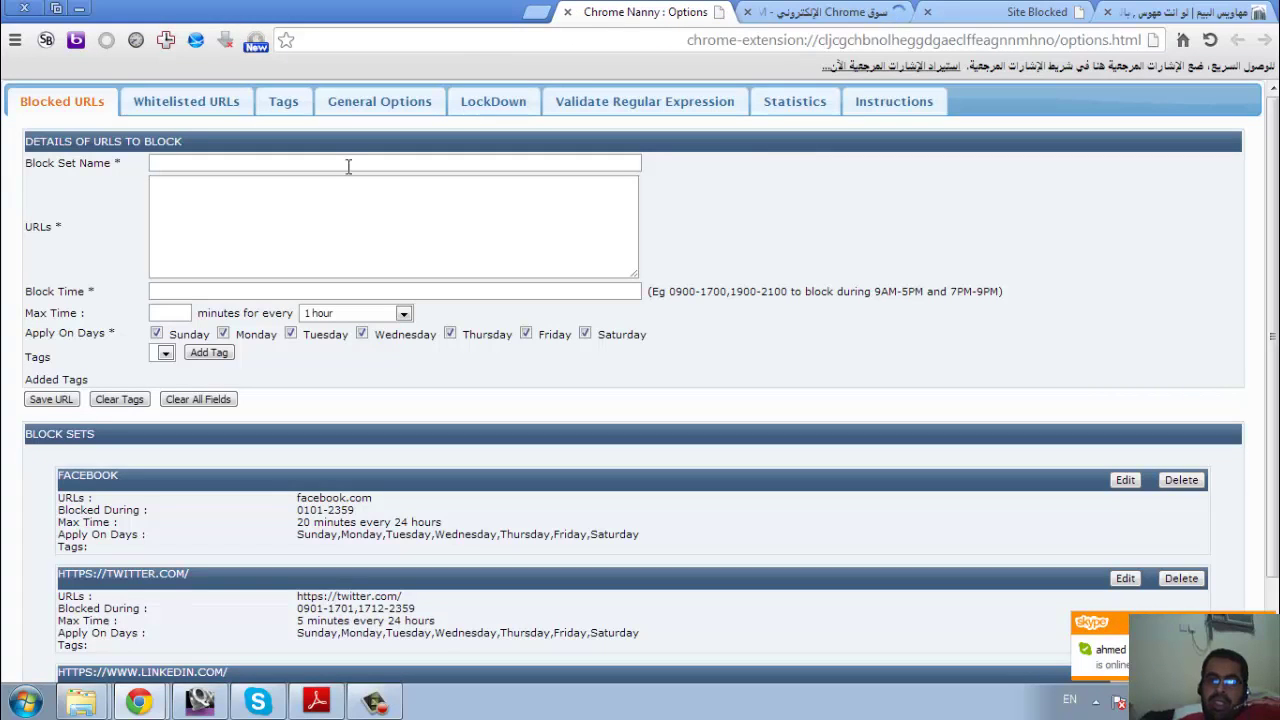
# Step: Name the new block set YAHOO.COM, correcting typos along the way
pyautogui.click(349, 164)
pyautogui.write('SD')
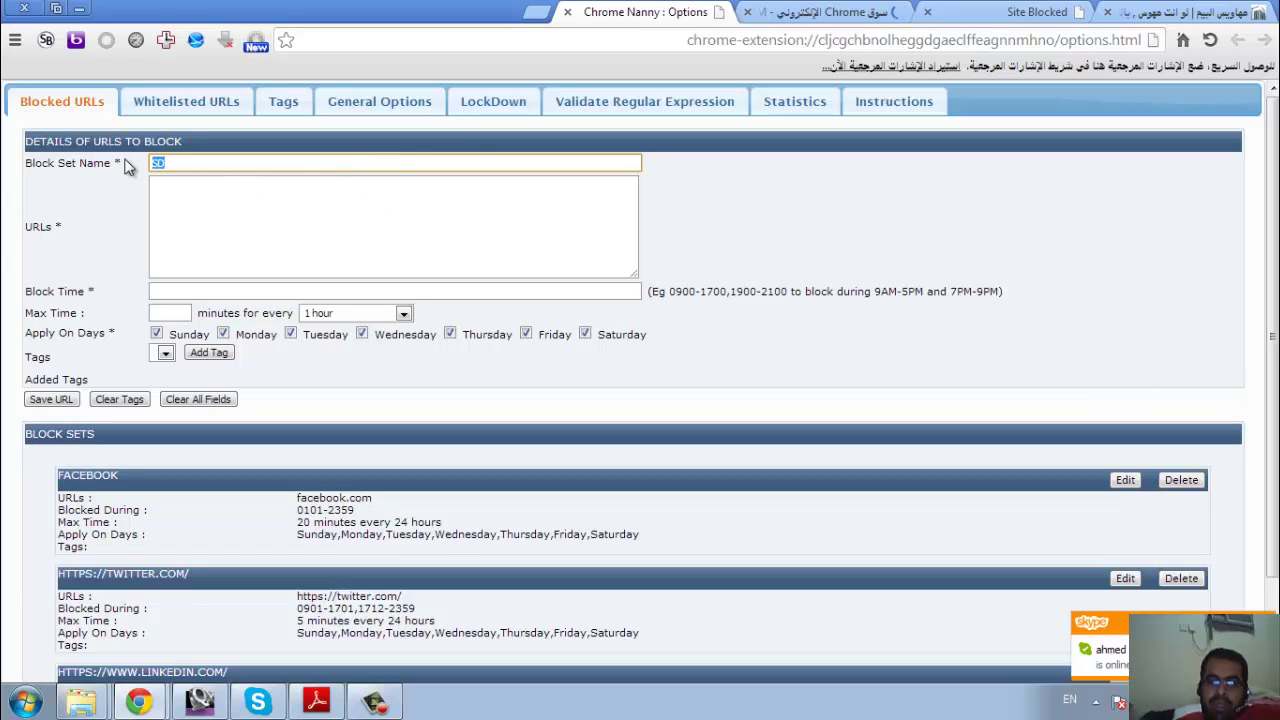
pyautogui.press('BackSpace')
pyautogui.press('BackSpace')
pyautogui.write('YAHOO')
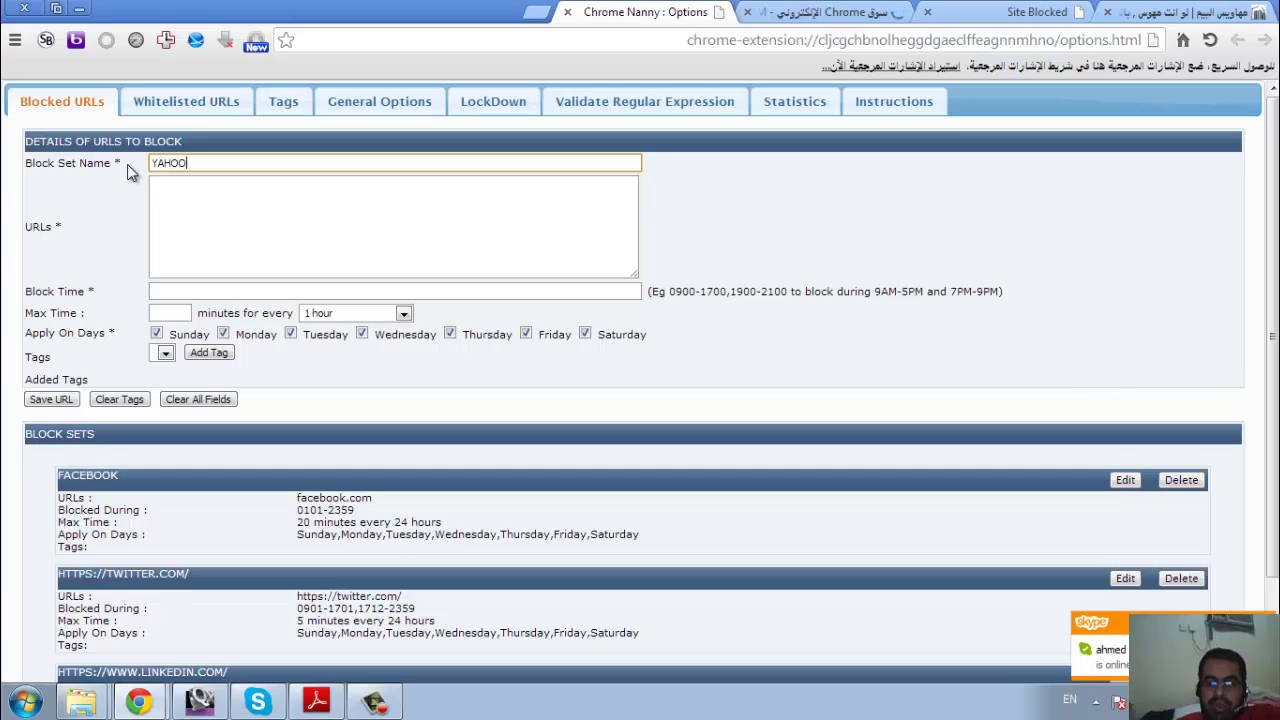
pyautogui.write('.CCO')
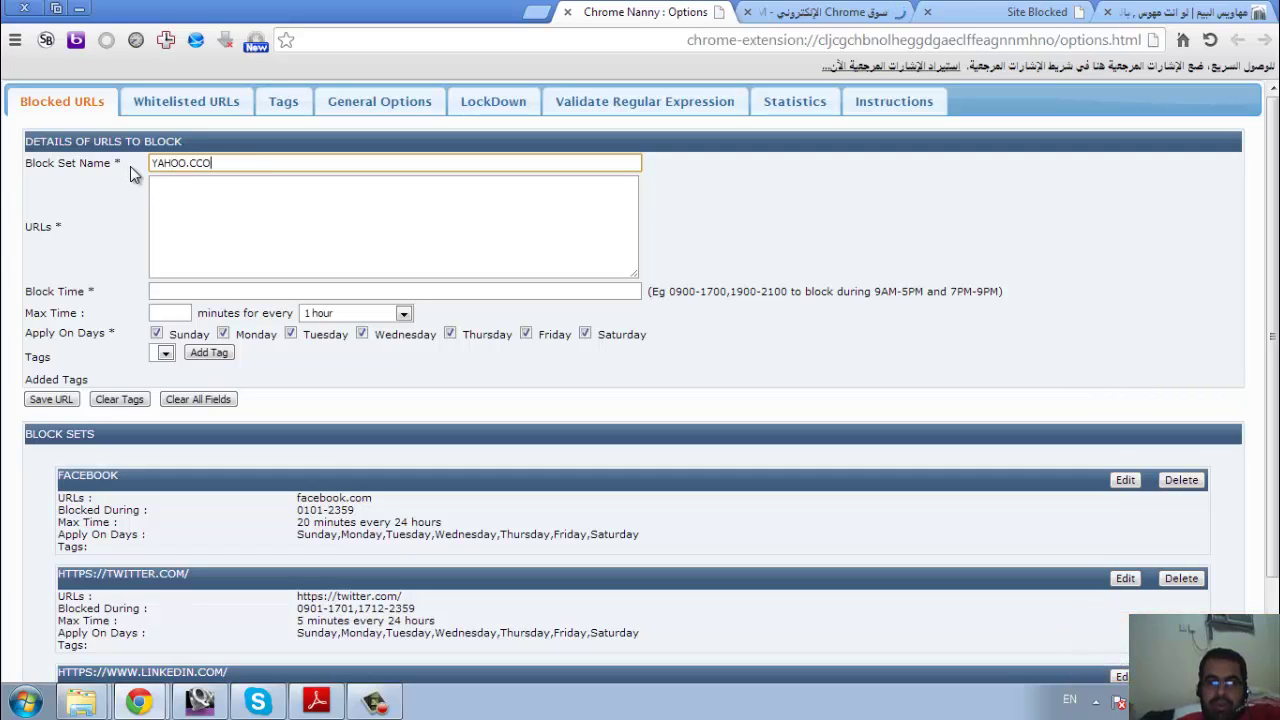
pyautogui.press('BackSpace')
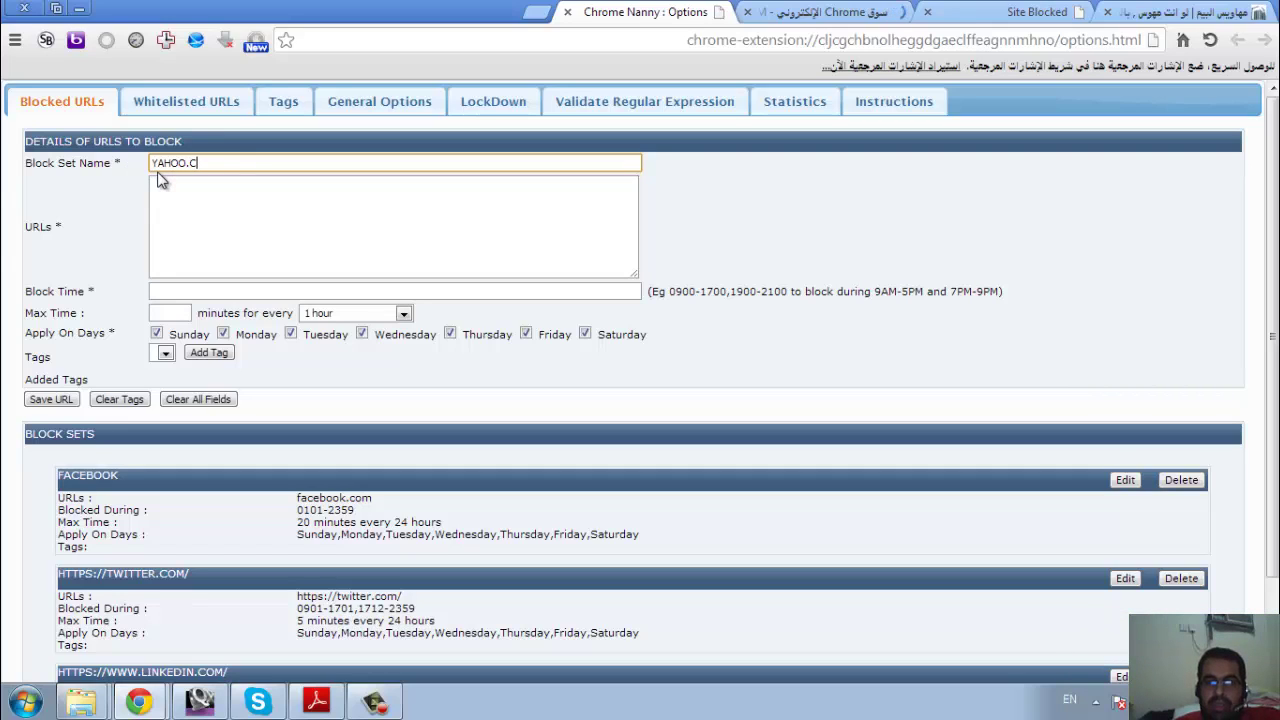
pyautogui.write('OM')
# Step: Copy the name YAHOO.COM and paste it into the blocked URLs field
pyautogui.hotkey('ctrl', 'a')
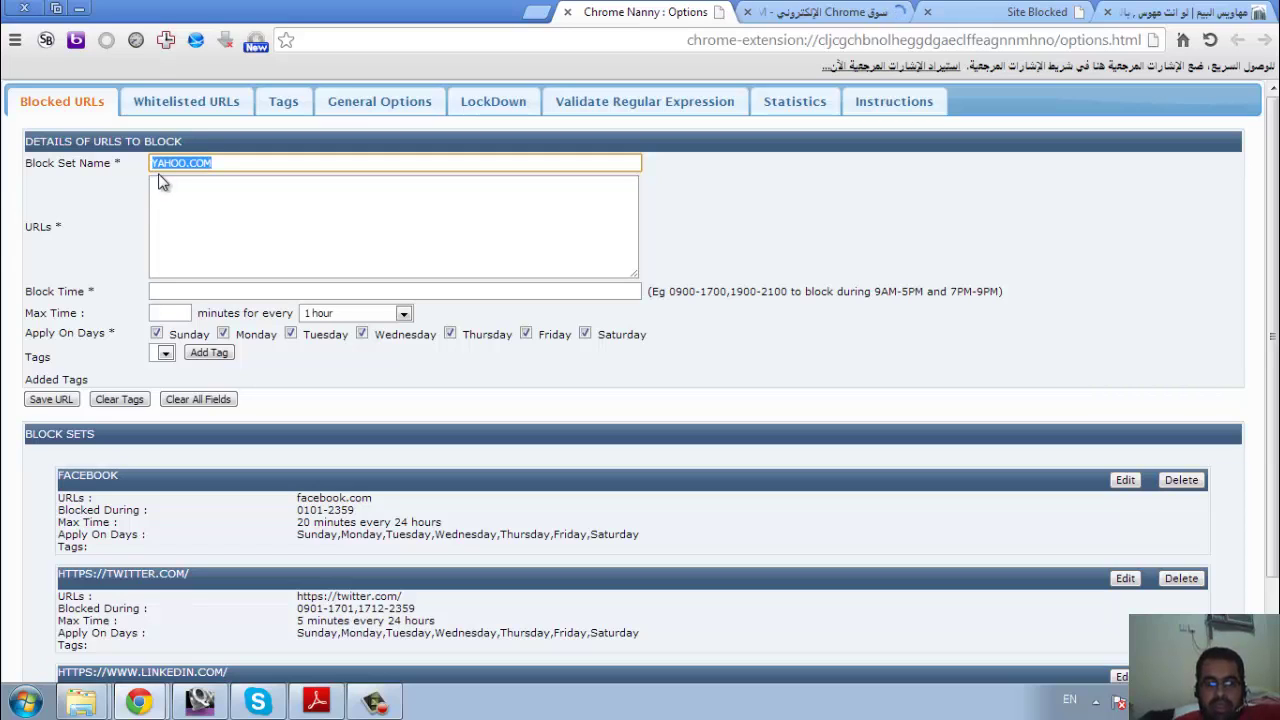
pyautogui.hotkey('ctrl', 'c')
pyautogui.click(280, 197)
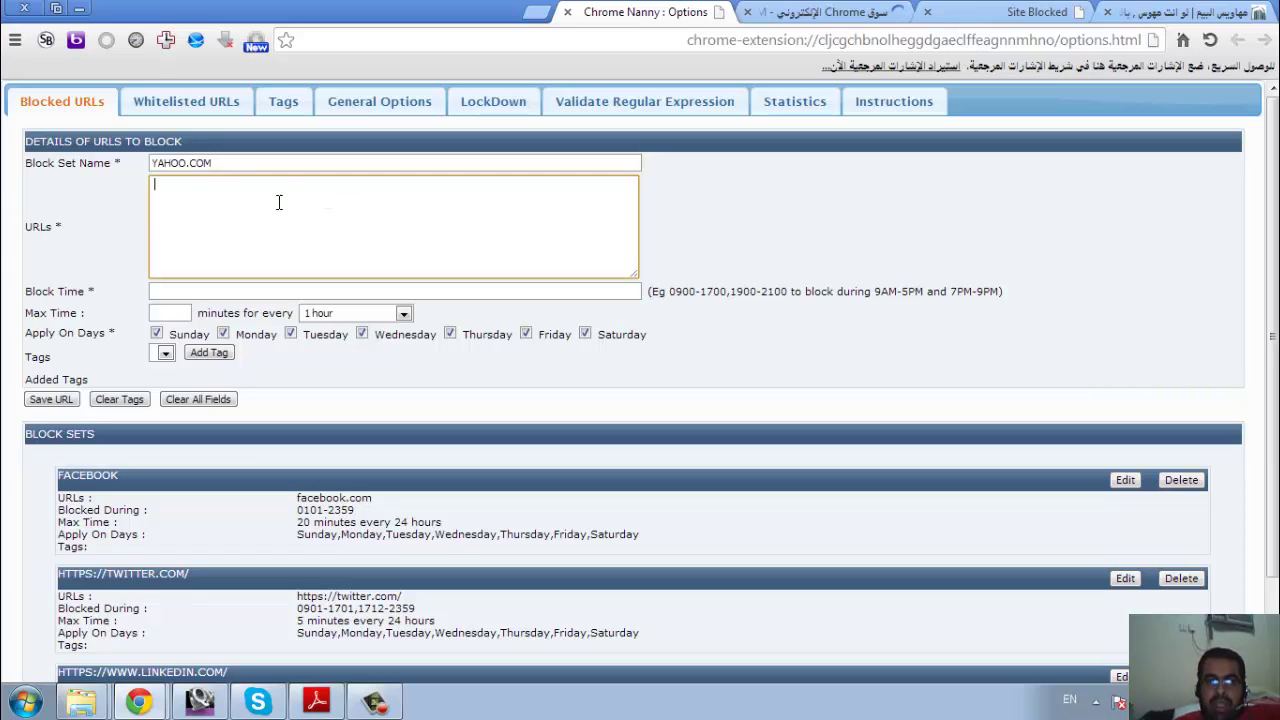
pyautogui.hotkey('ctrl', 'v')
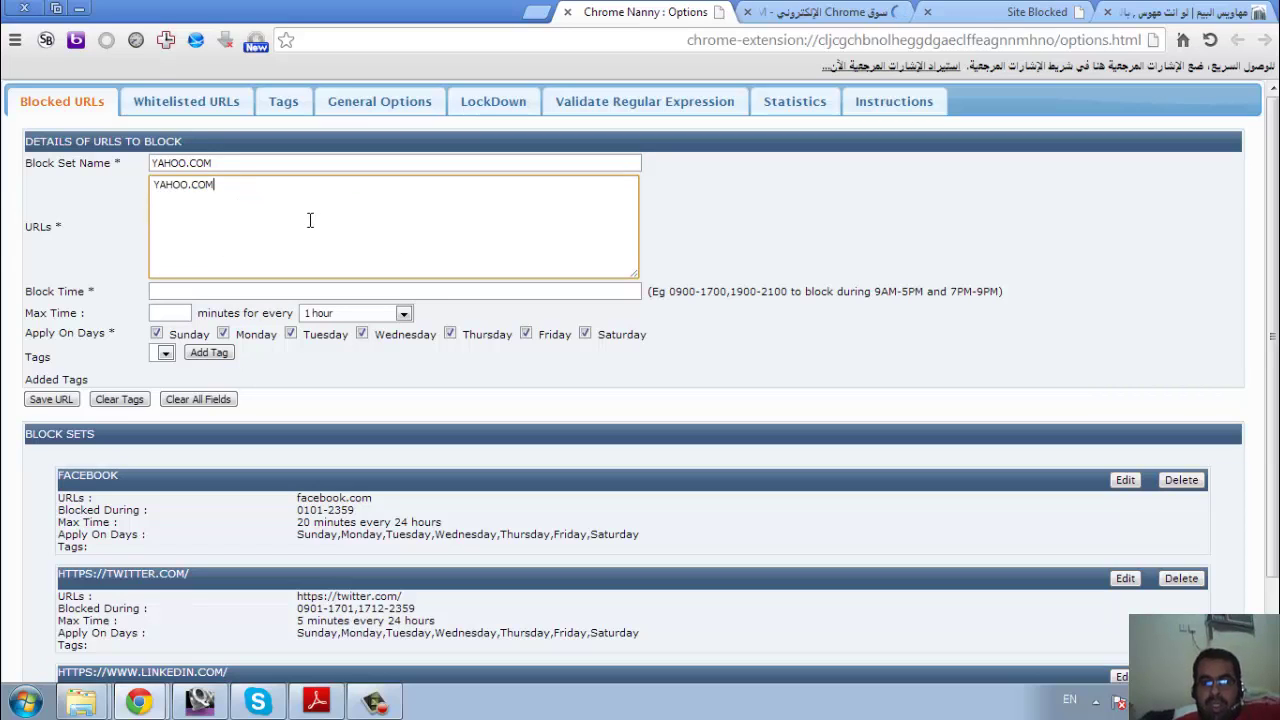
# Step: Copy the example range 0900-1700 into the Block Time field
pyautogui.click(235, 292)
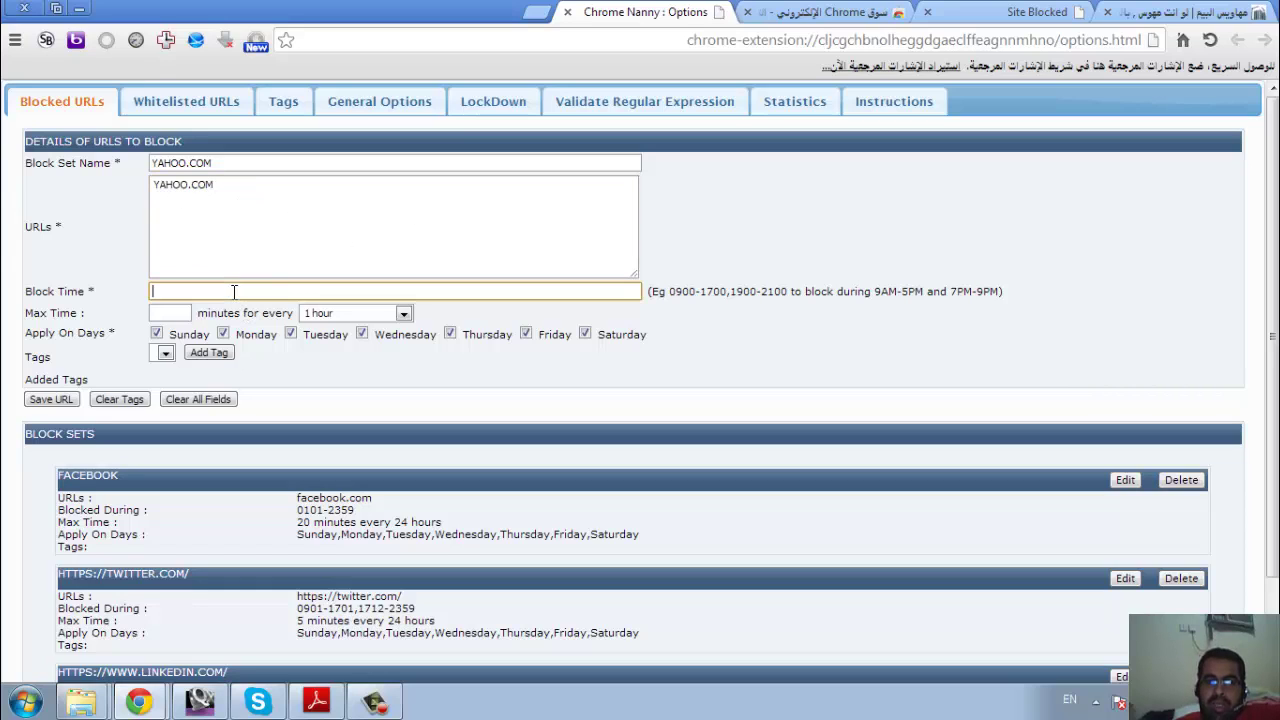
pyautogui.moveTo(668, 292); pyautogui.dragTo(726, 296)
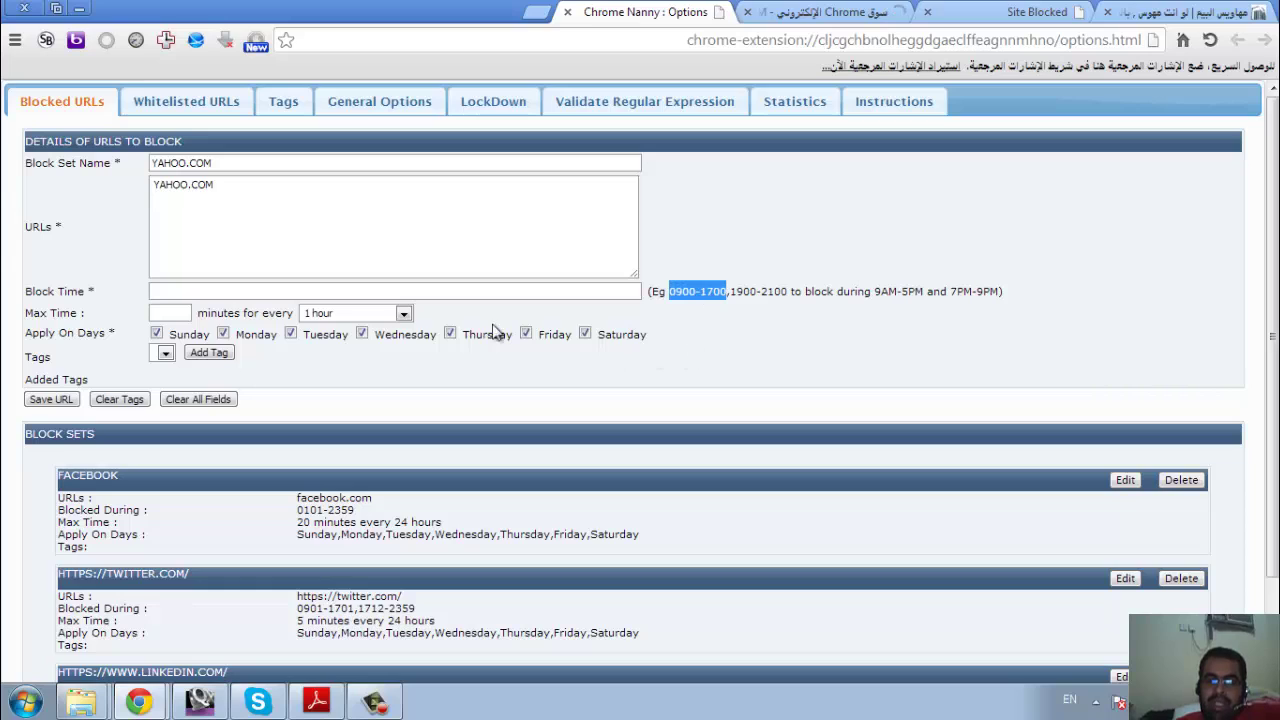
pyautogui.click(330, 291)
pyautogui.hotkey('ctrl', 'v')
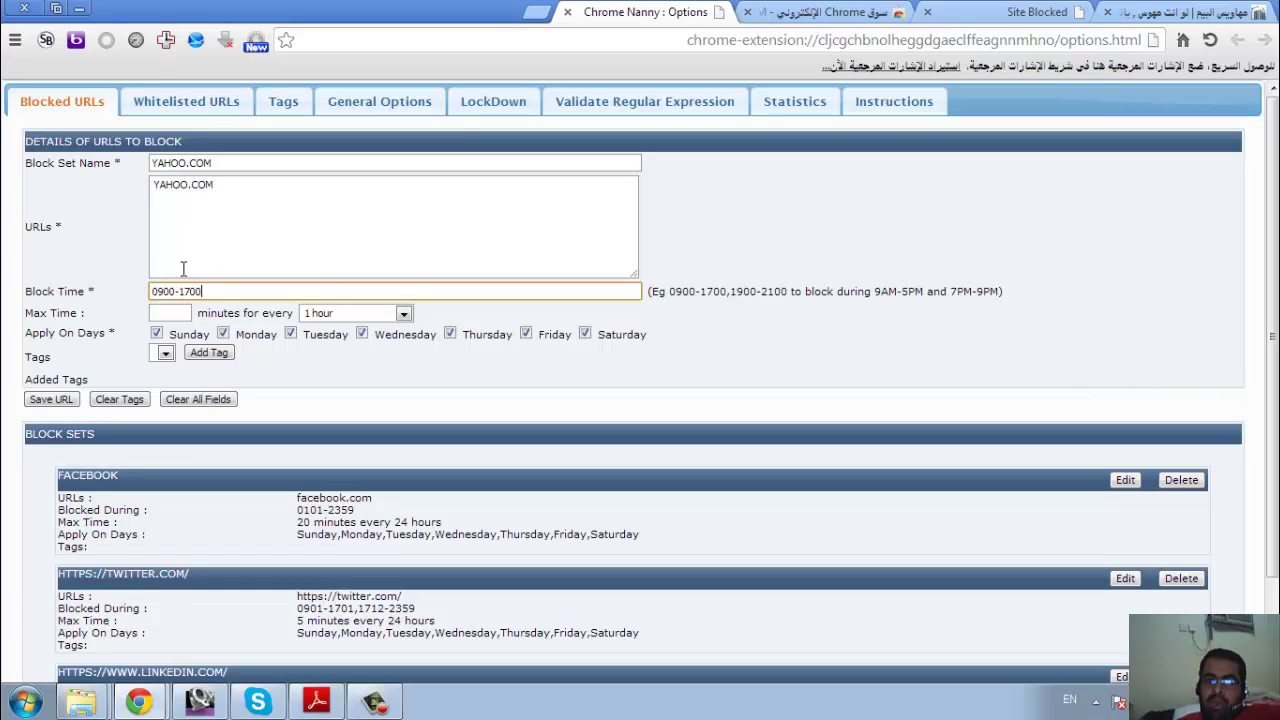
# Step: Set Max Time to 5 minutes every 1 Day (24 hours)
pyautogui.click(159, 313)
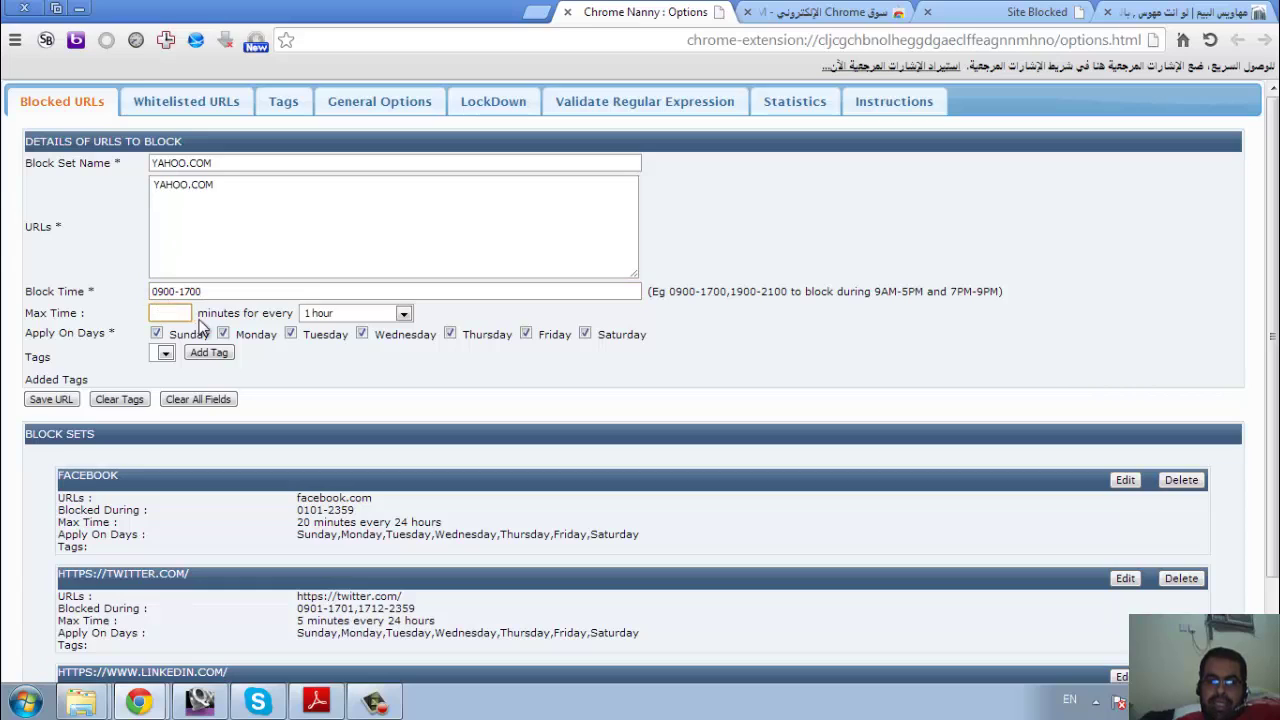
pyautogui.write('5')
pyautogui.click(355, 313)
pyautogui.click(352, 401)
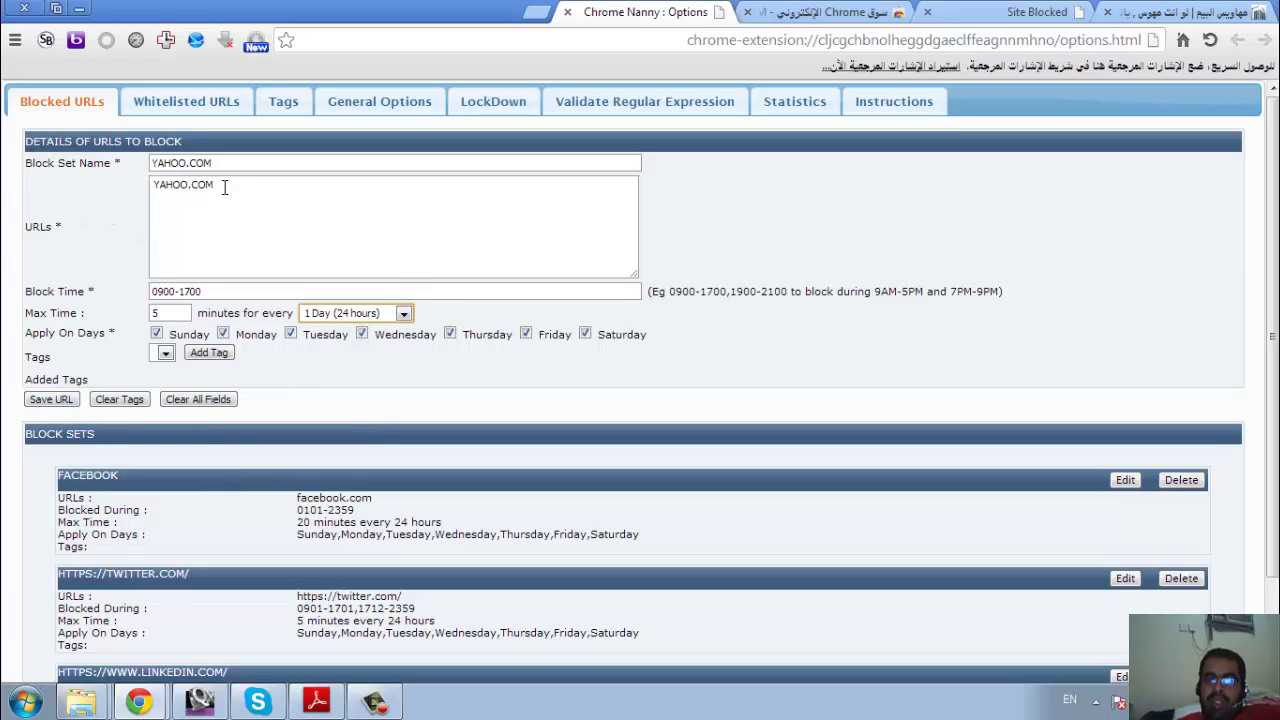
pyautogui.click(161, 191)
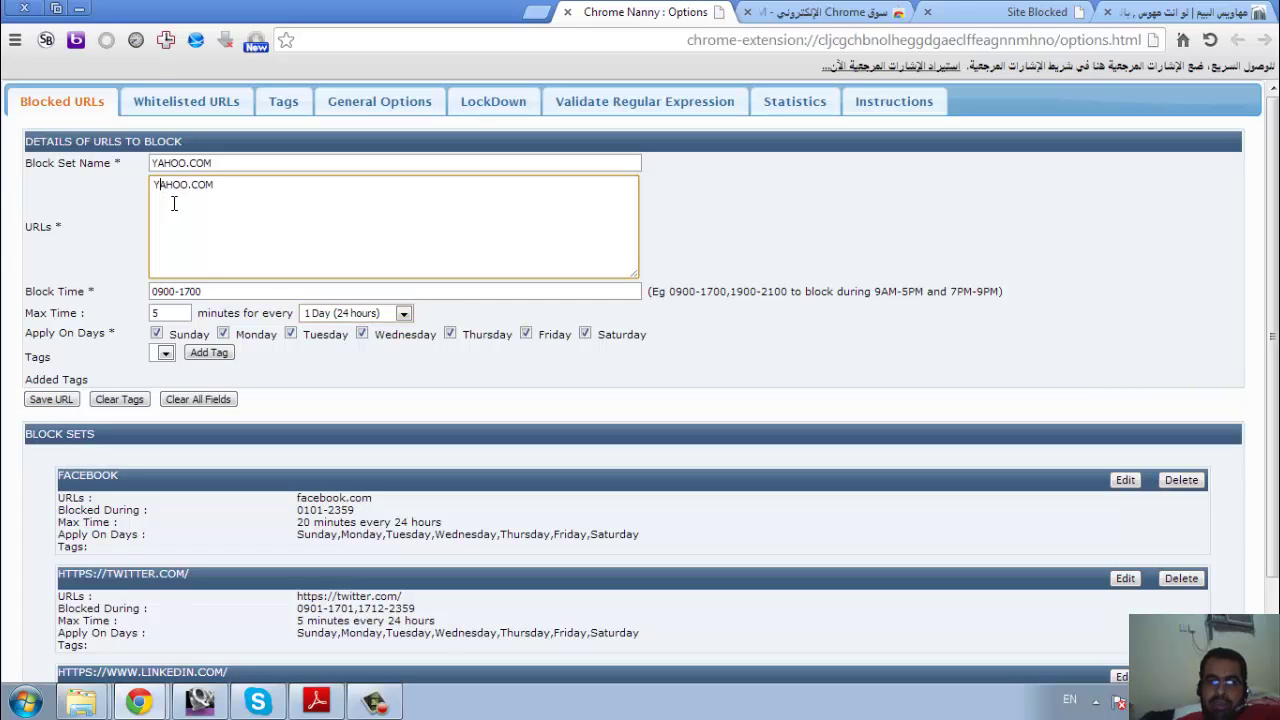
# Step: Look over the existing block sets, then switch to the Nanny Web Store tab
pyautogui.write('EWR3')
pyautogui.scroll(-2, 270, 288)
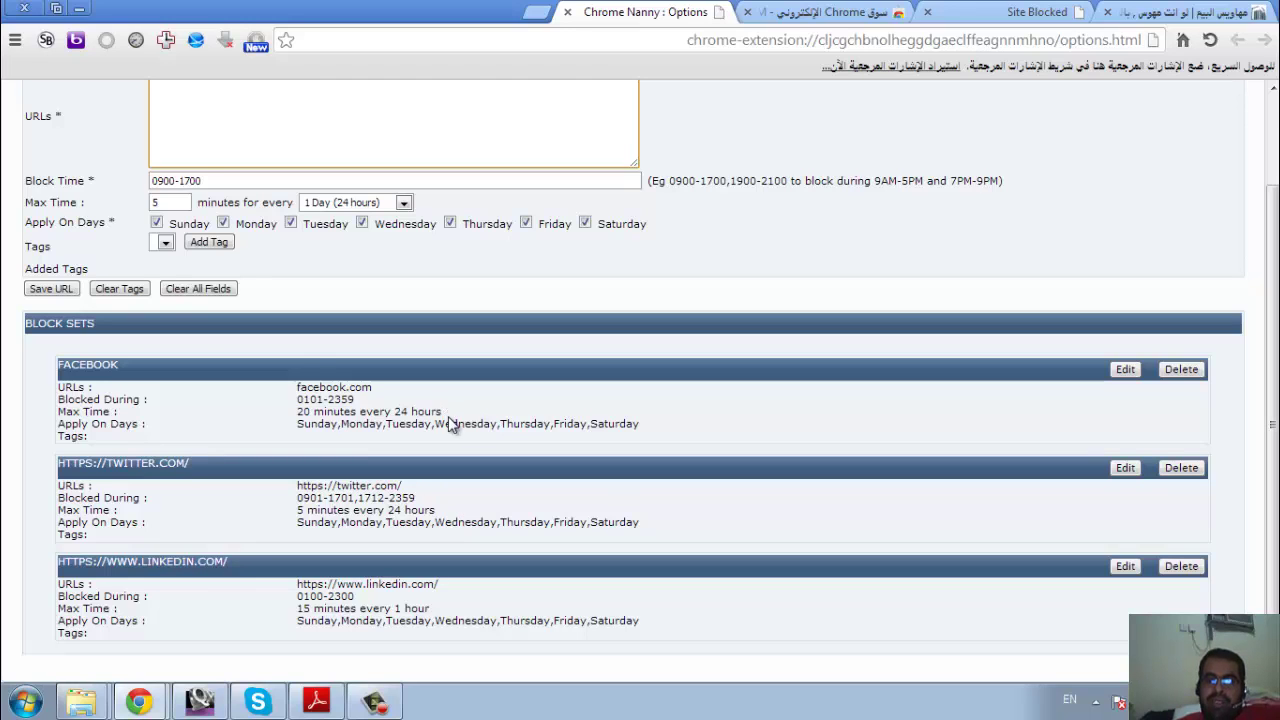
pyautogui.scroll(2, 514, 294)
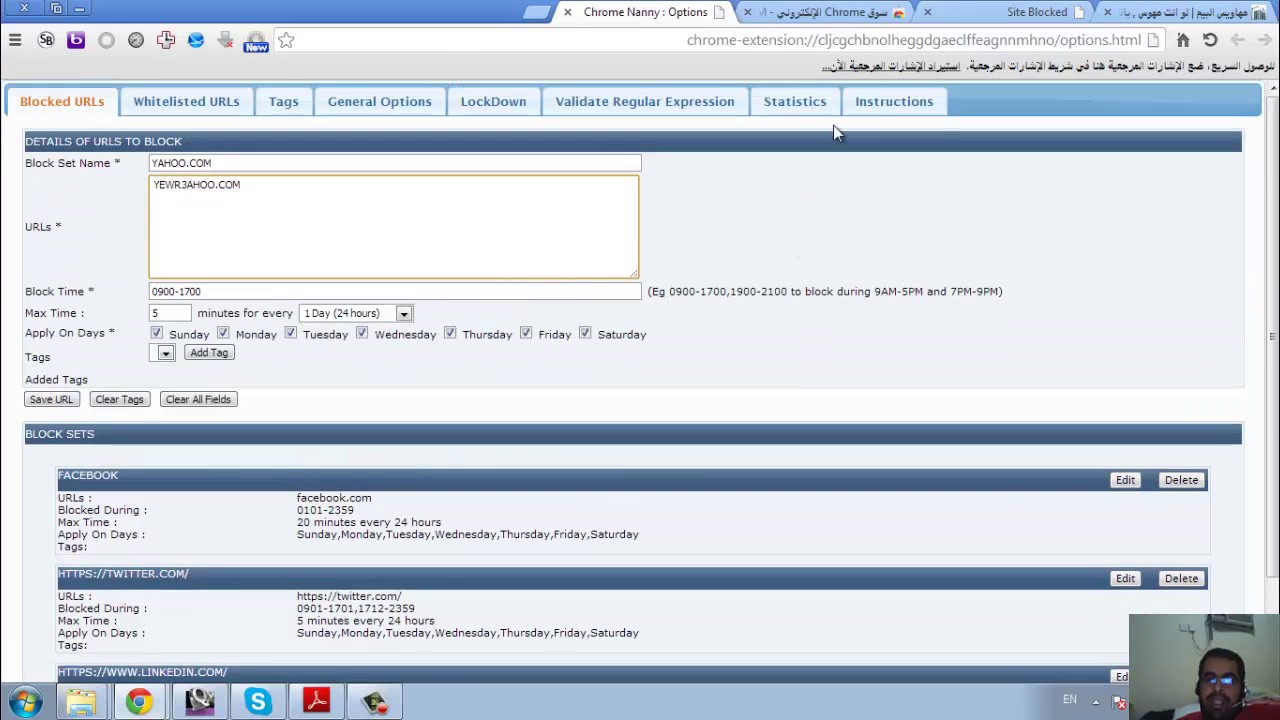
pyautogui.click(842, 12)
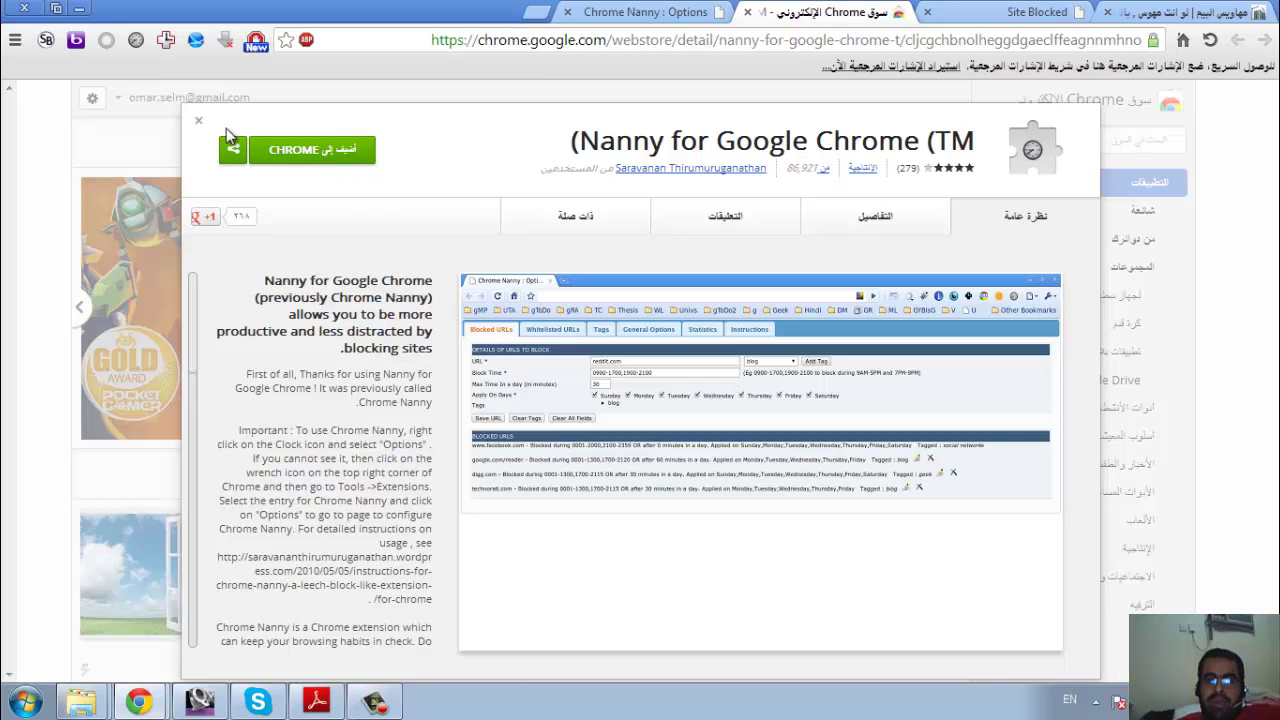
# Step: Close the Nanny for Google Chrome details and reopen Chrome Nanny's Options page
pyautogui.click(198, 121)
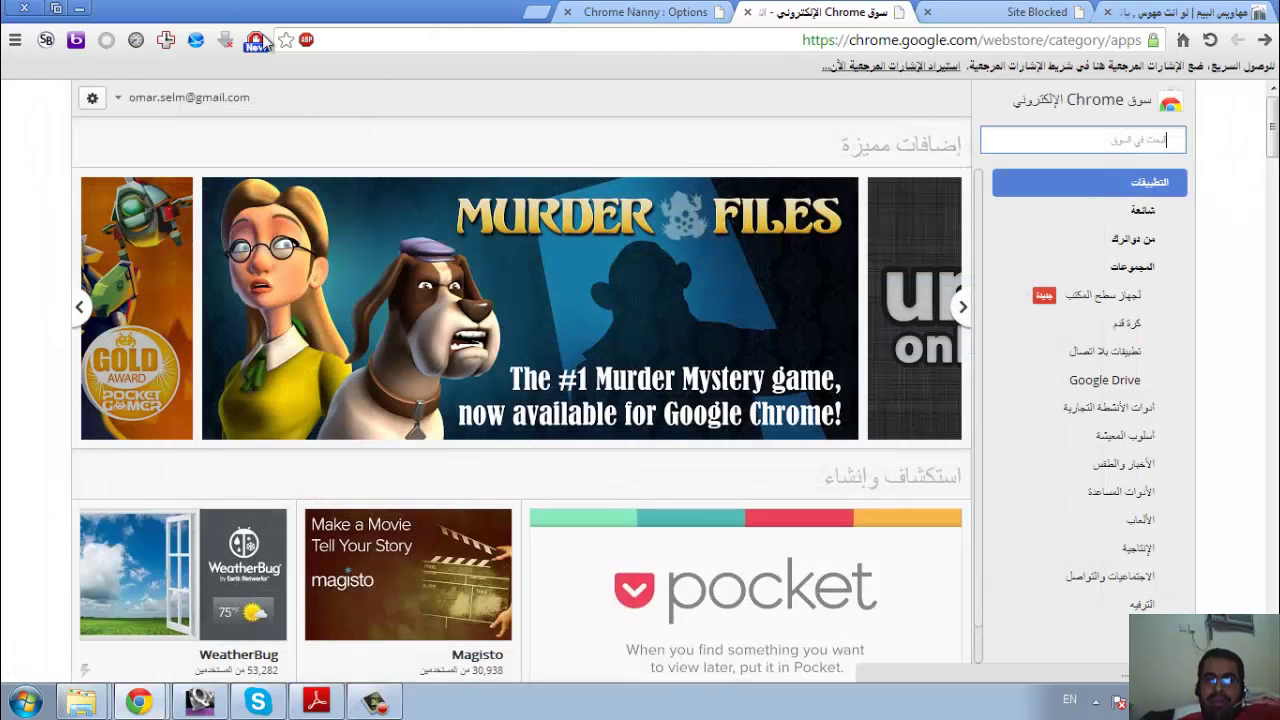
pyautogui.click(135, 42)
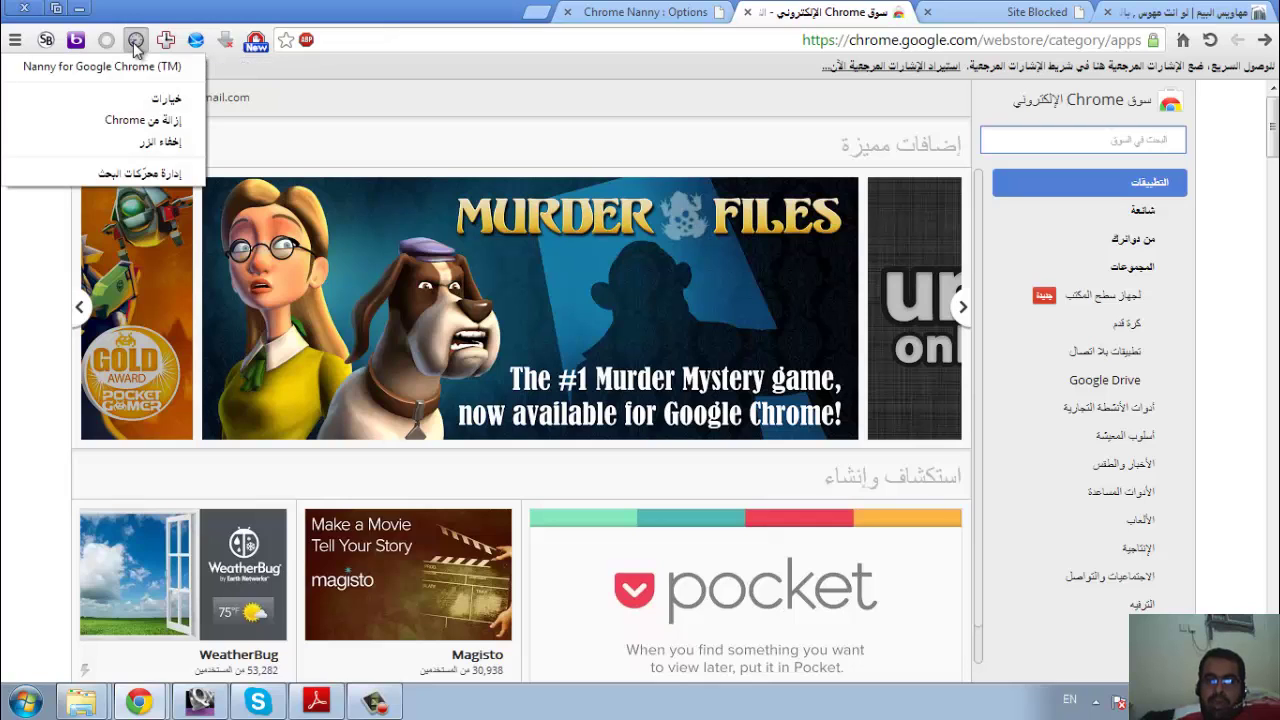
pyautogui.click(140, 97)
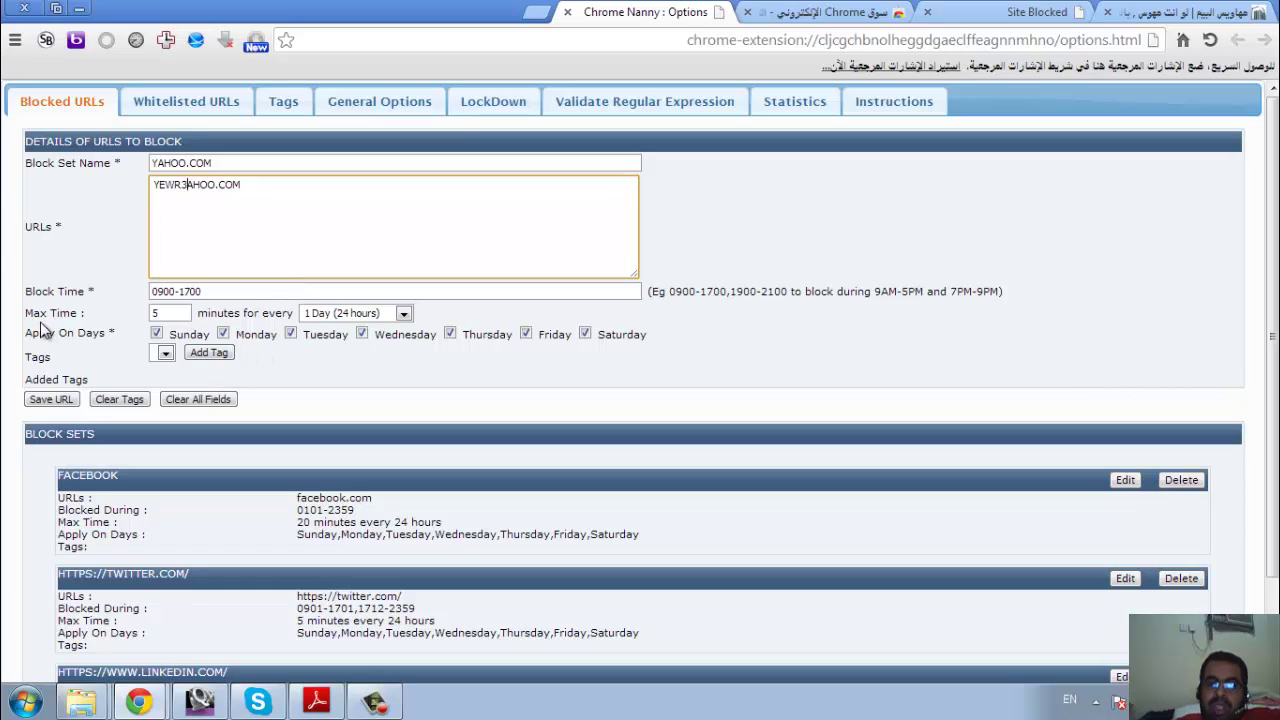
# Step: Select the 5-minute Max Time value, then switch to the draftsman.wordpress.com blog tab
pyautogui.doubleClick(171, 314)
pyautogui.write('15')
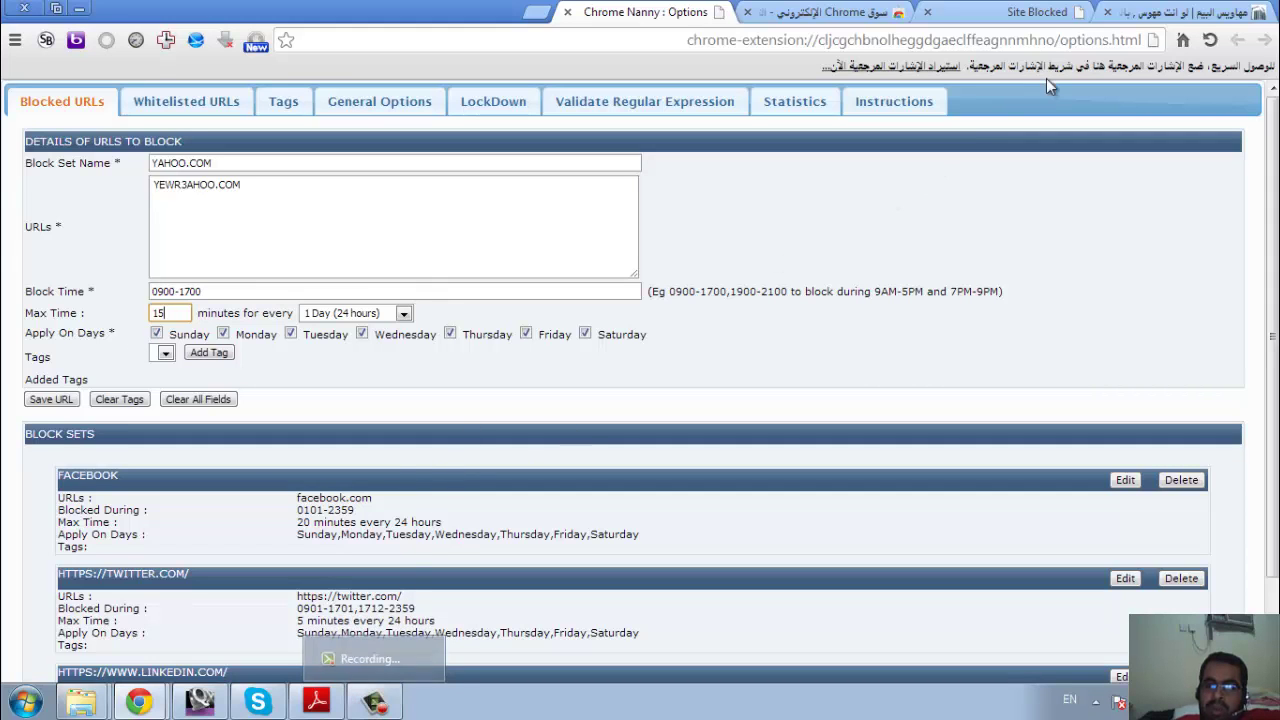
pyautogui.click(1160, 14)
pyautogui.scroll(5, 779, 388)
pyautogui.scroll(4, 779, 388)
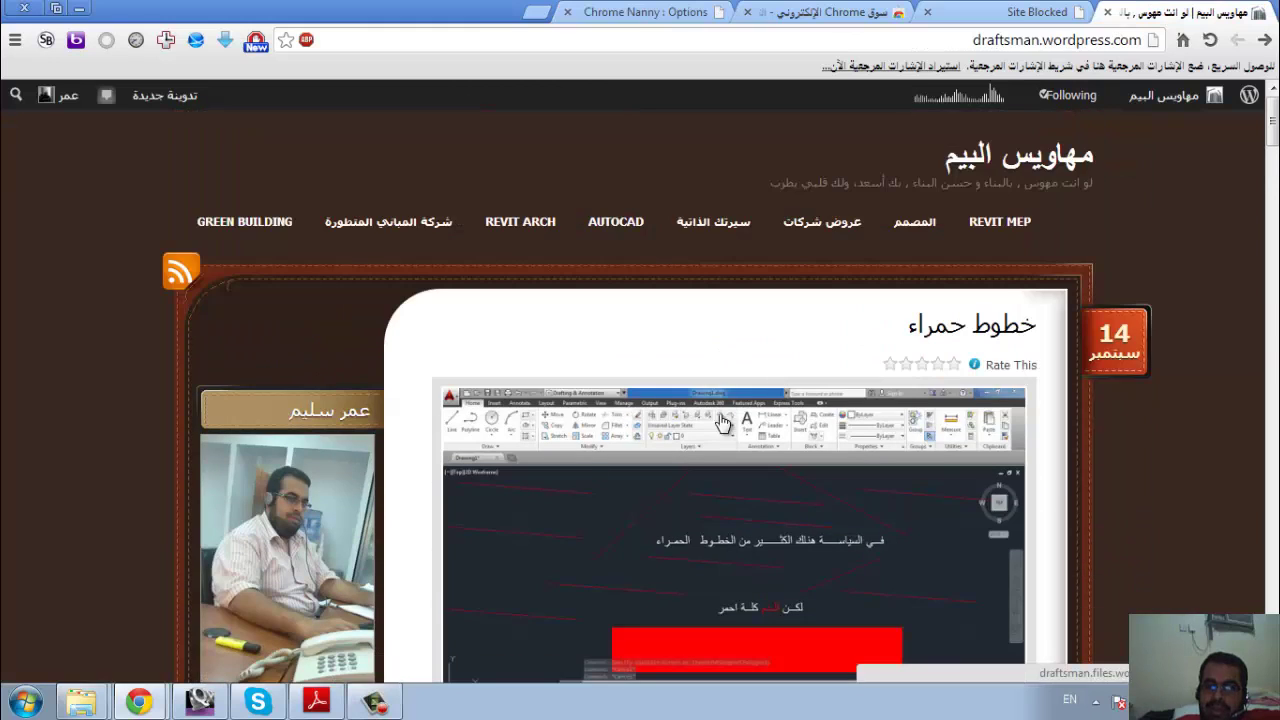
pyautogui.press('F10')
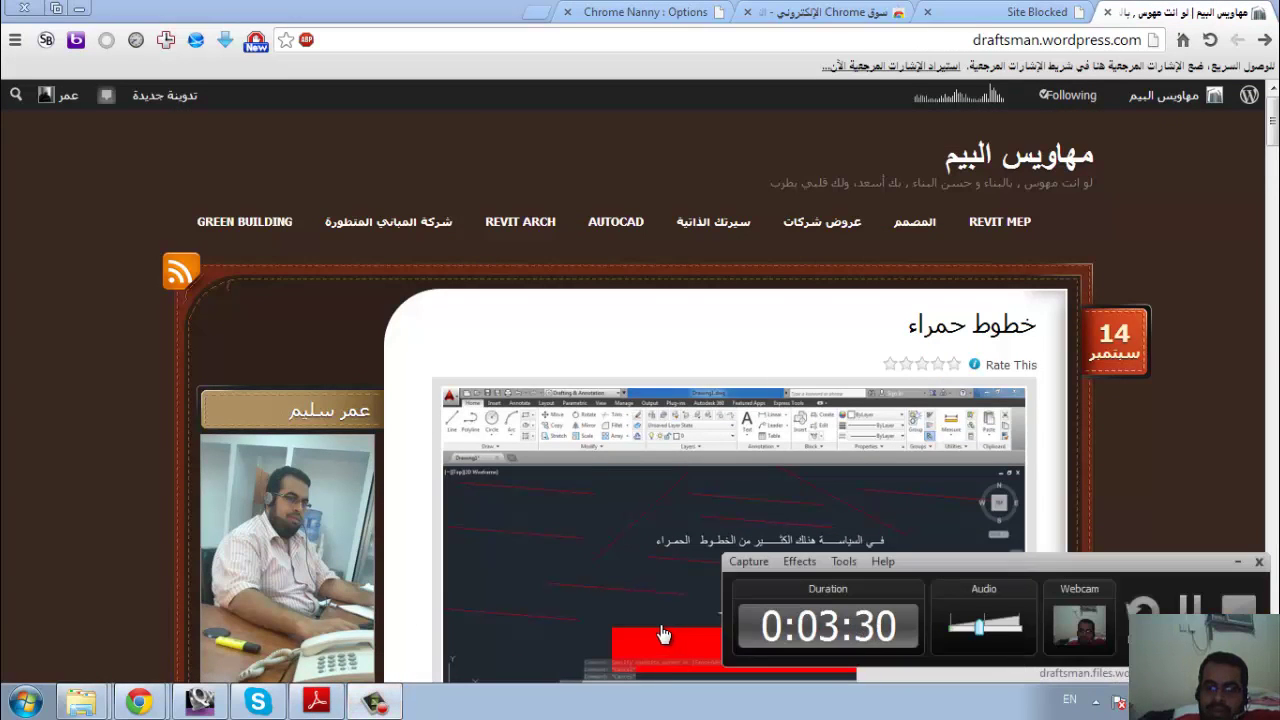